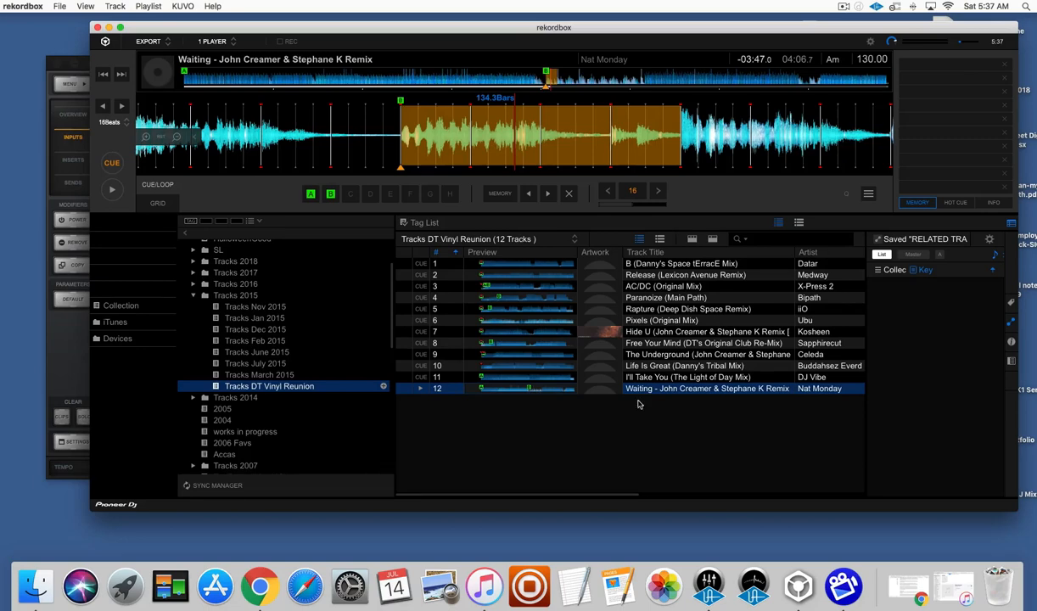
Step: Locate the Export Loop As Wav command for the loaded track and view the playlist's BPM, Time and Key columns
{"action": "left_click", "coordinate": [867, 195]}
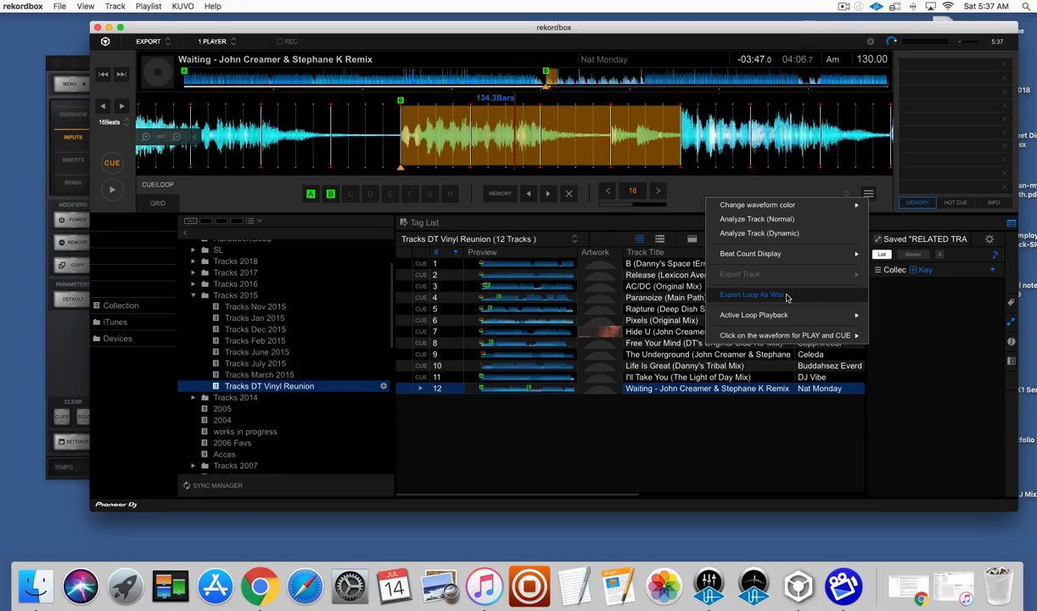
{"action": "left_click", "coordinate": [683, 430]}
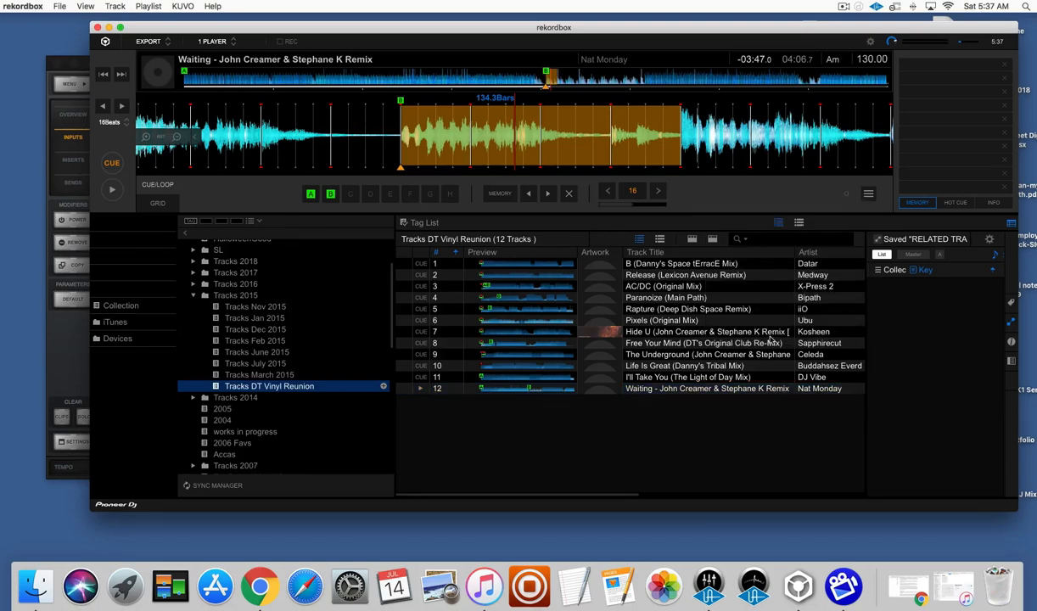
{"action": "scroll", "coordinate": [771, 339], "scroll_direction": "right", "scroll_amount": 1}
{"action": "scroll", "coordinate": [770, 339], "scroll_direction": "right", "scroll_amount": 10}
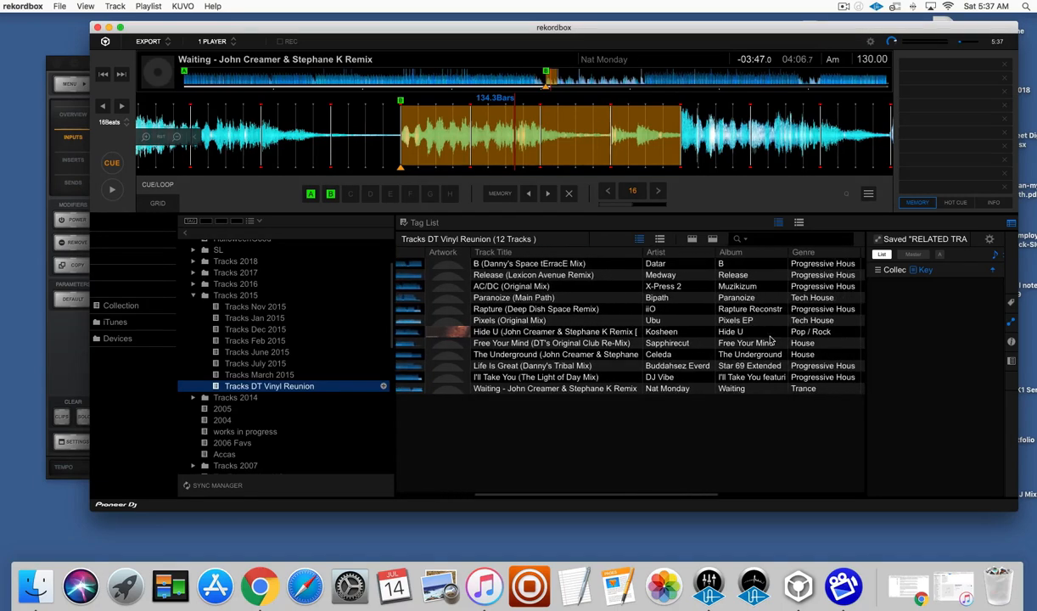
{"action": "scroll", "coordinate": [771, 340], "scroll_direction": "right", "scroll_amount": 15}
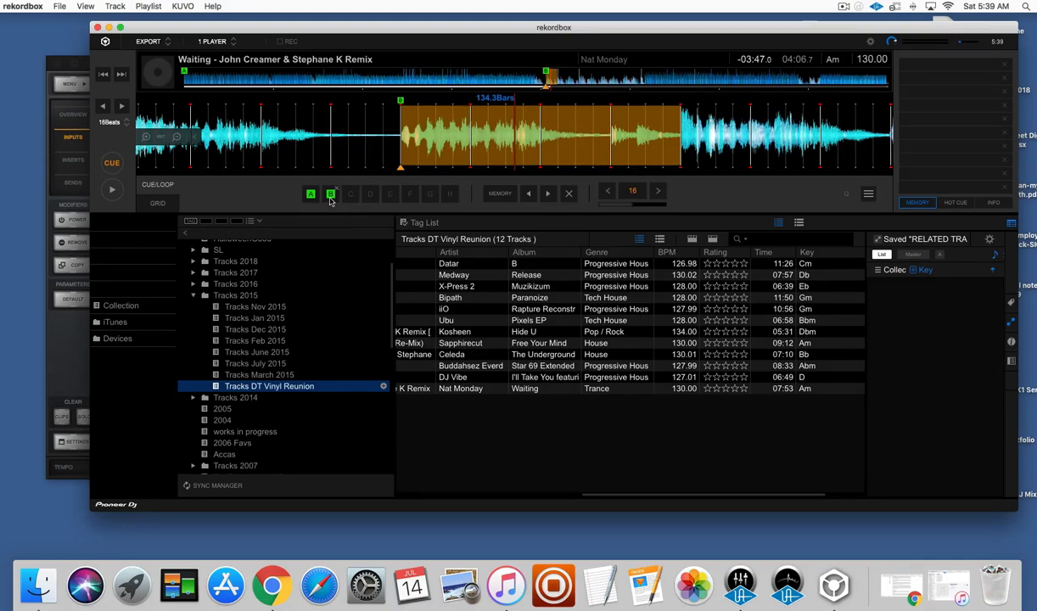
Step: Play the loaded track from hot cue B and view the waveform at about 5:12
{"action": "left_click", "coordinate": [330, 201]}
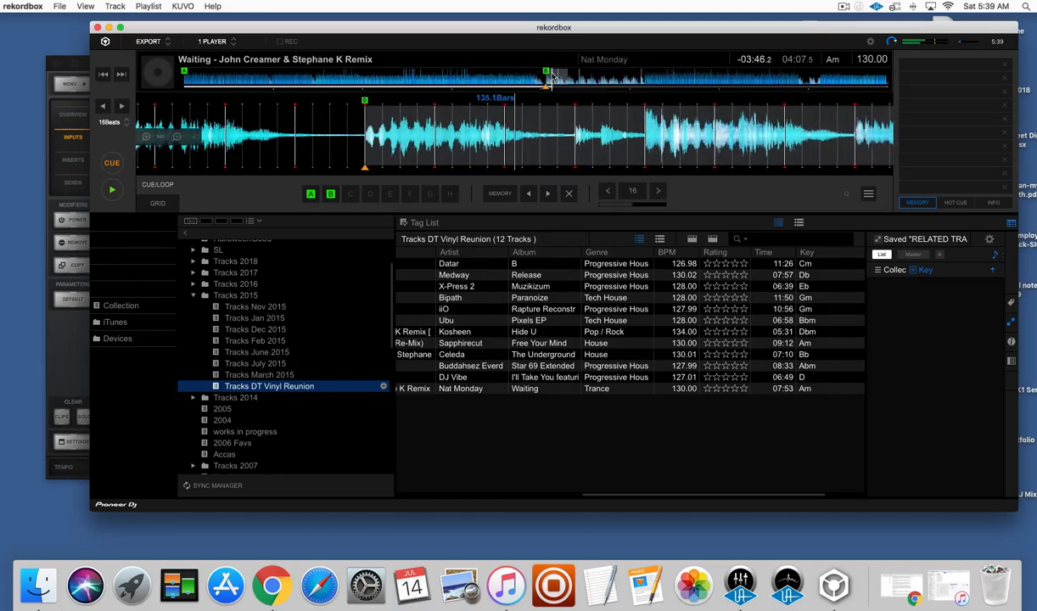
{"action": "left_click", "coordinate": [639, 82]}
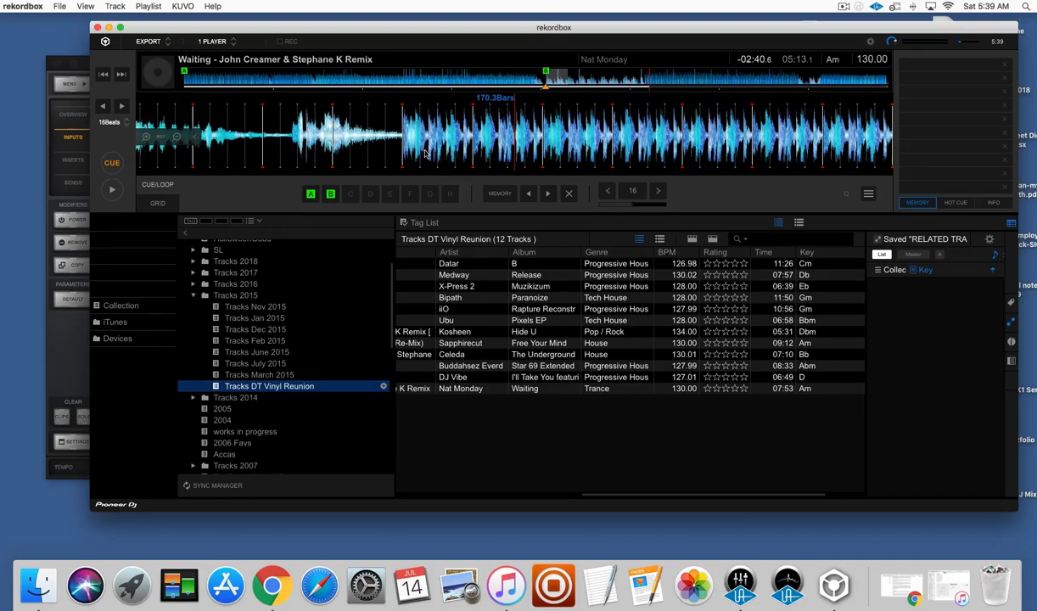
{"action": "scroll", "coordinate": [429, 154], "scroll_direction": "left", "scroll_amount": 2}
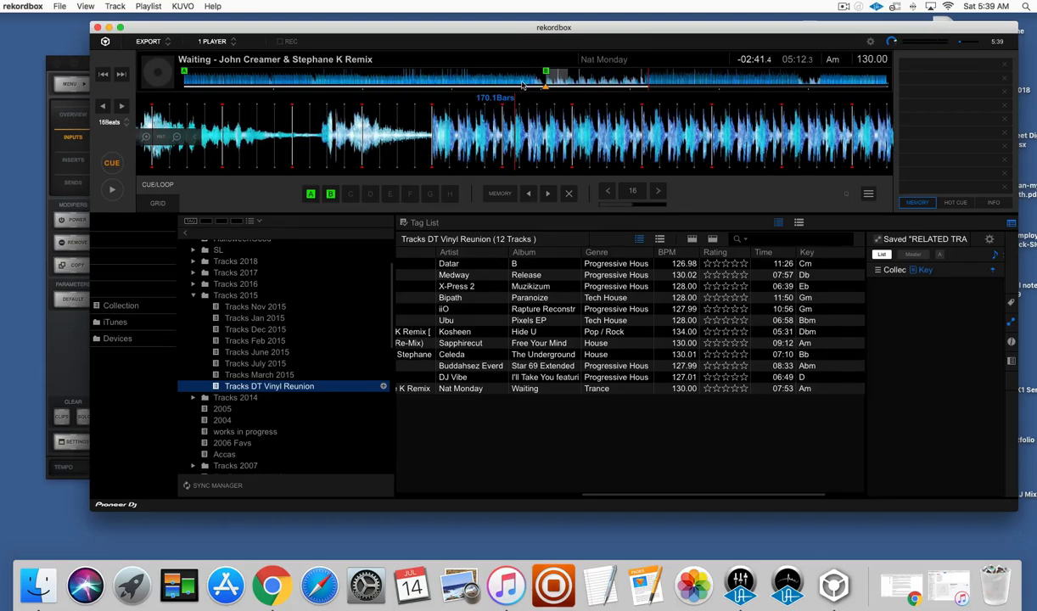
Step: Return the track to hot cue B, activate a 16-beat loop there and play it
{"action": "left_click", "coordinate": [331, 196]}
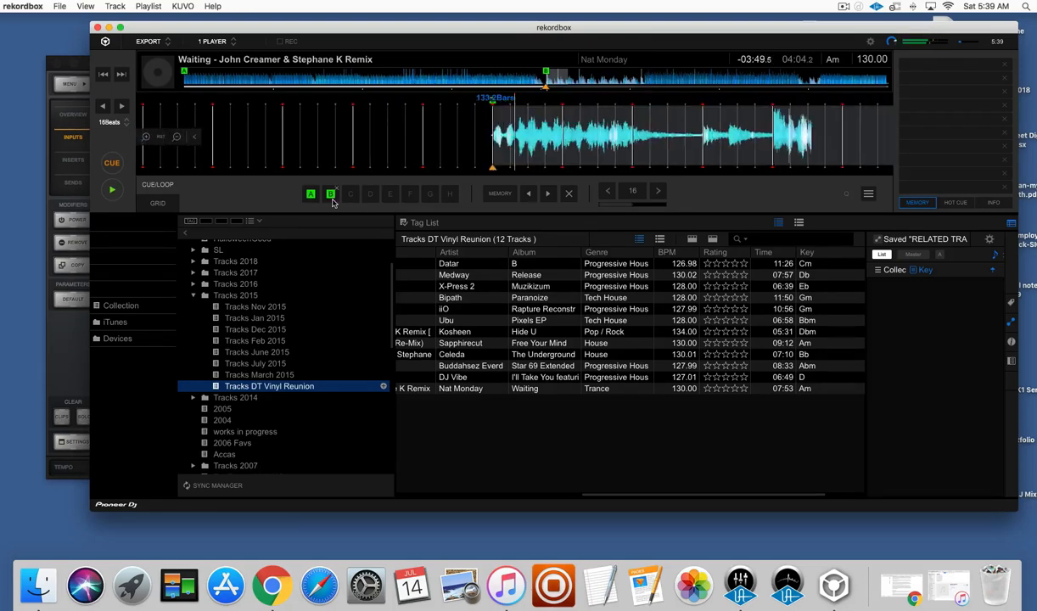
{"action": "left_click_drag", "start_coordinate": [507, 139], "coordinate": [541, 143]}
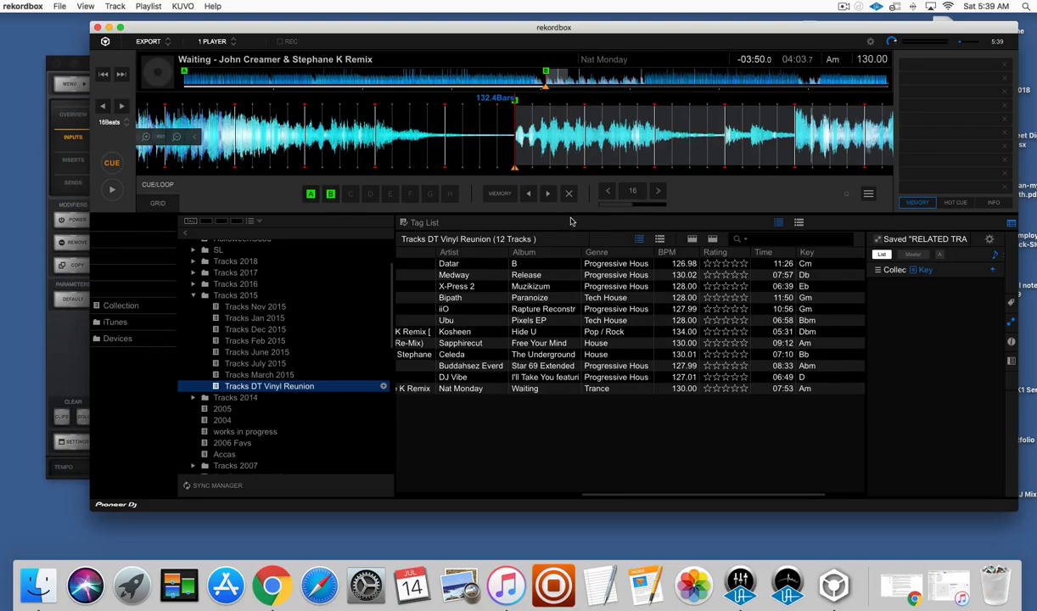
{"action": "left_click", "coordinate": [632, 194]}
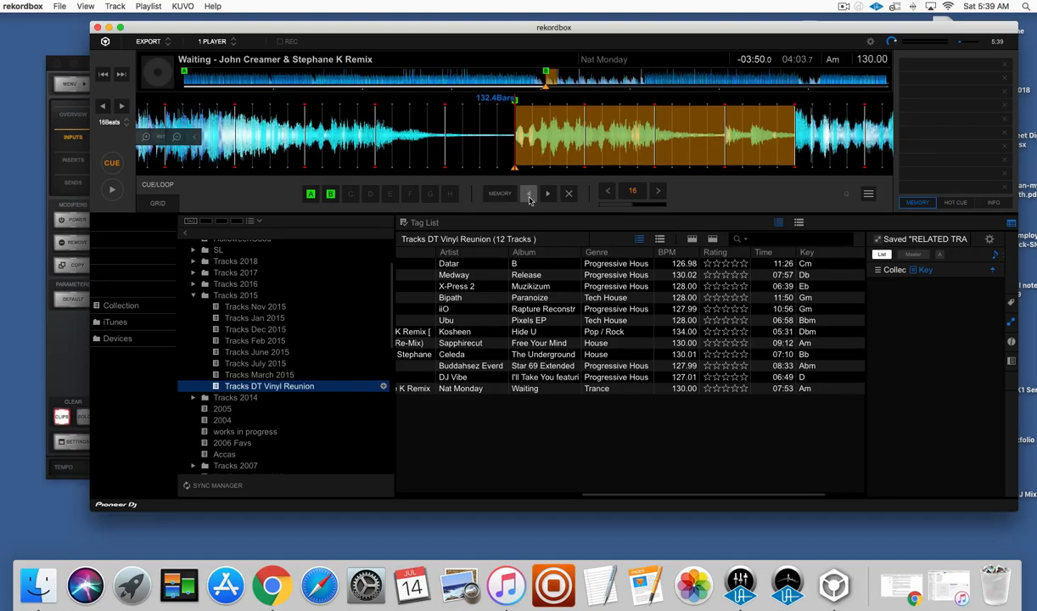
{"action": "key", "text": "space"}
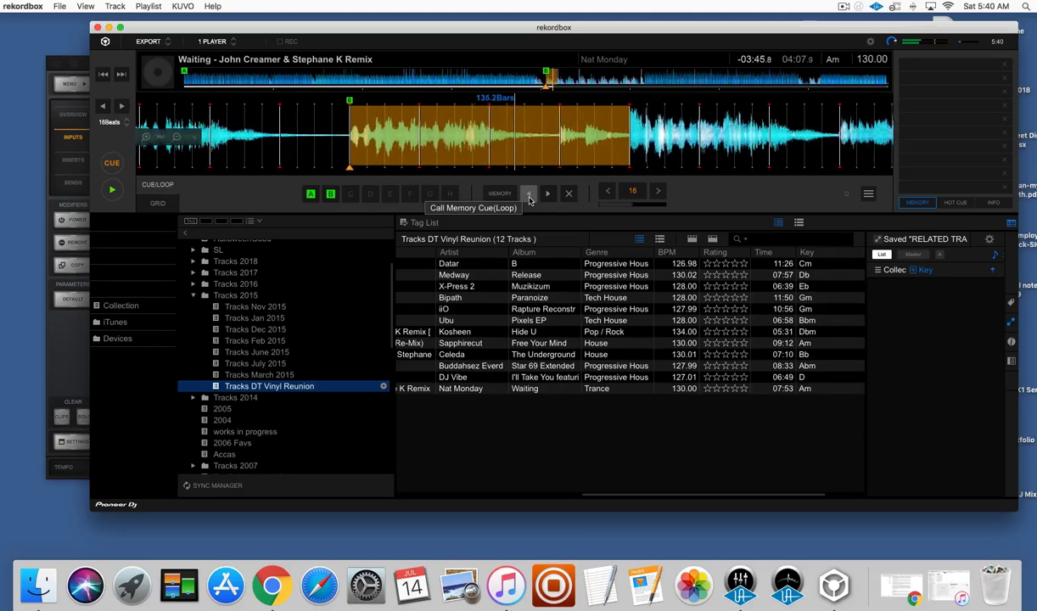
Step: Find the Export Loop As Wav command and check its sample rate setting in the advanced Others preferences
{"action": "left_click", "coordinate": [869, 194]}
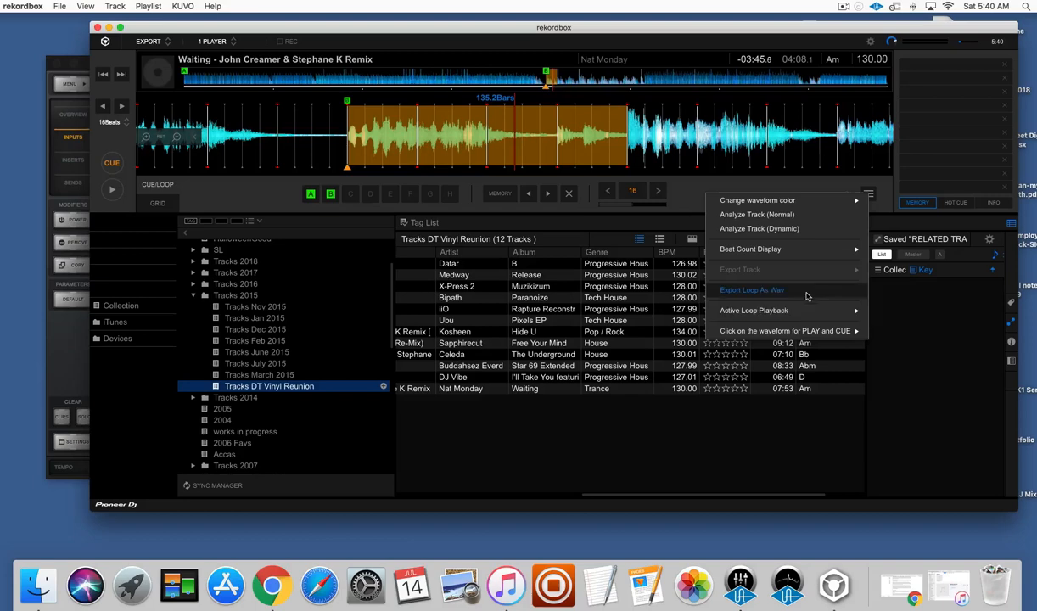
{"action": "left_click", "coordinate": [24, 6]}
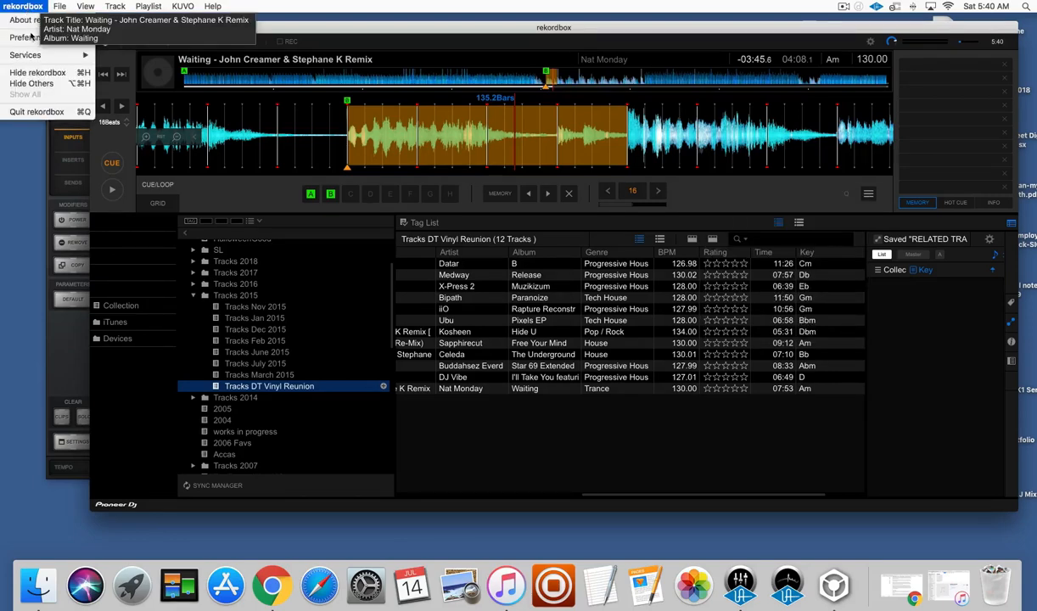
{"action": "mouse_move", "coordinate": [28, 57]}
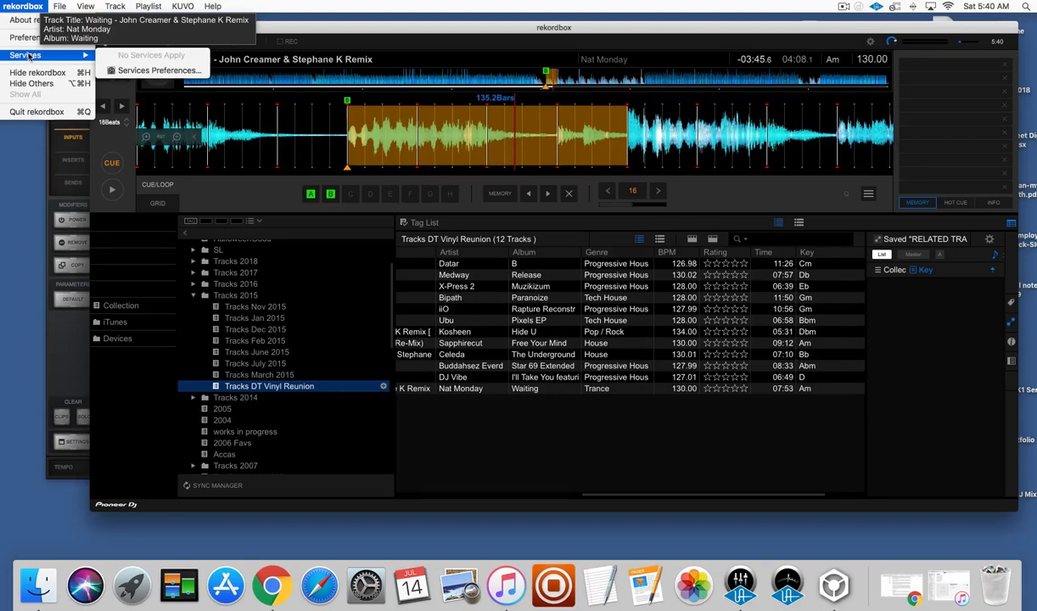
{"action": "left_click", "coordinate": [26, 38]}
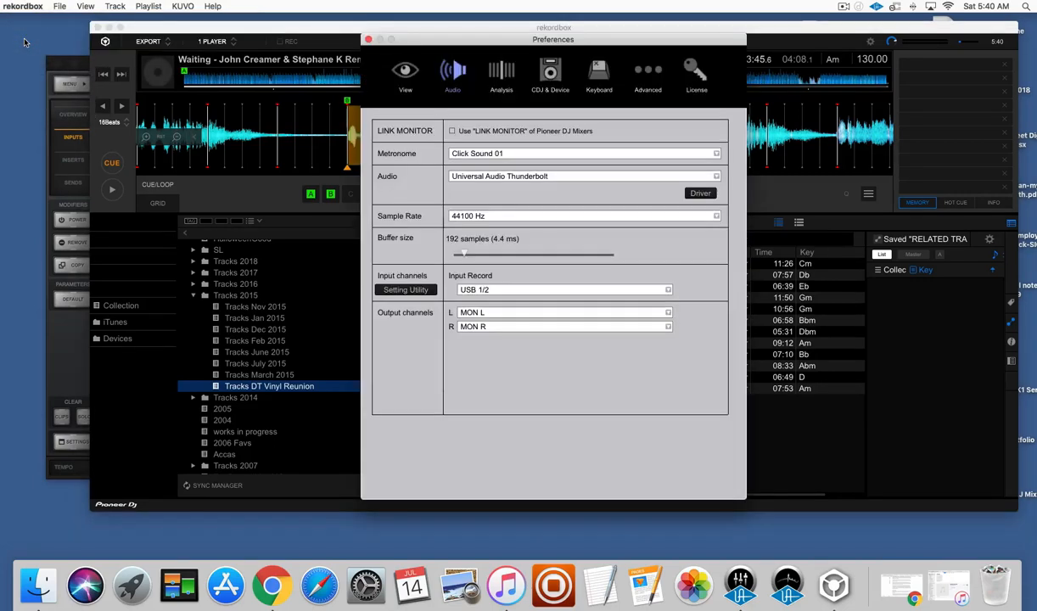
{"action": "left_click", "coordinate": [646, 76]}
{"action": "left_click", "coordinate": [623, 119]}
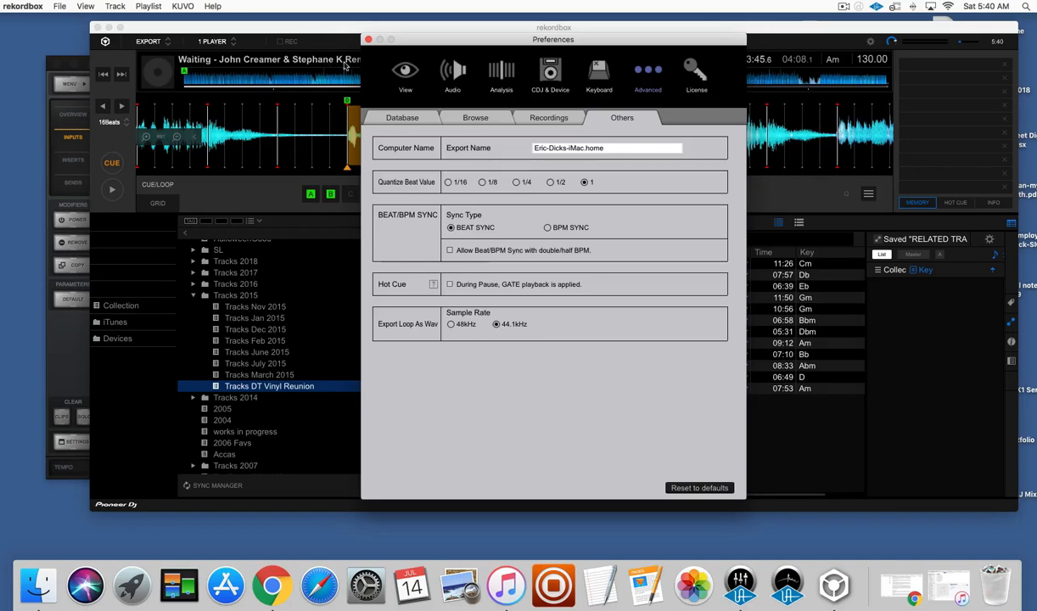
{"action": "left_click", "coordinate": [368, 40]}
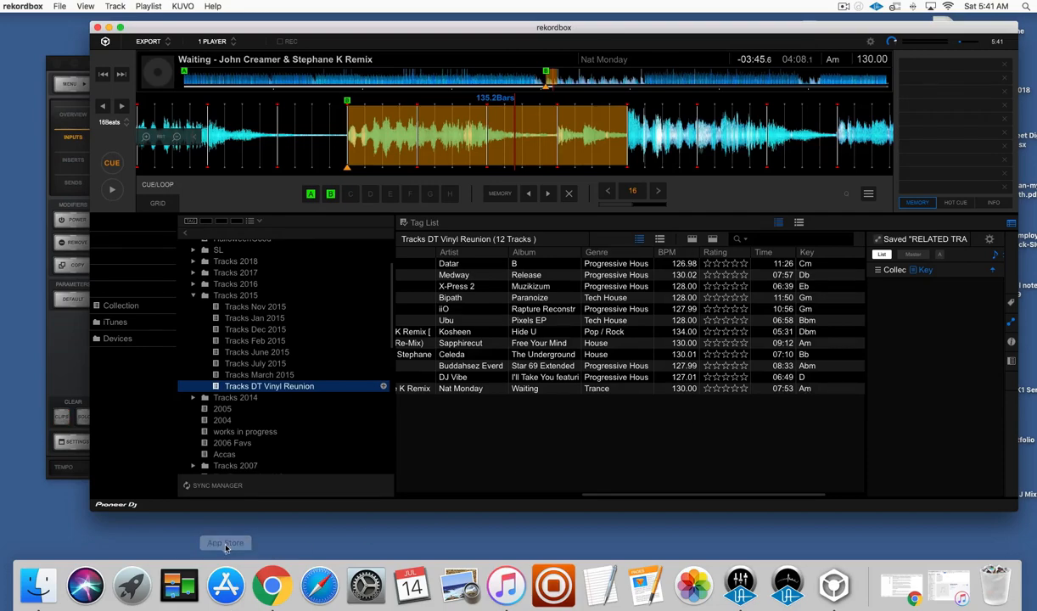
Step: Launch Mixed In Key 5, view the key results in its song collection and close its window
{"action": "key", "text": "F4"}
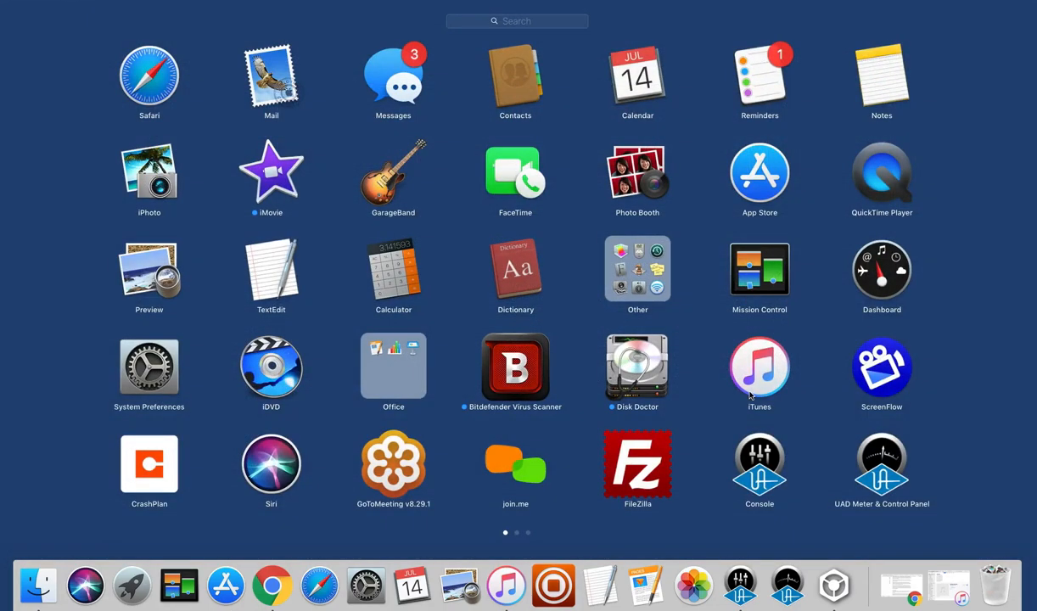
{"action": "scroll", "coordinate": [750, 396], "scroll_direction": "right", "scroll_amount": 3}
{"action": "left_click", "coordinate": [884, 464]}
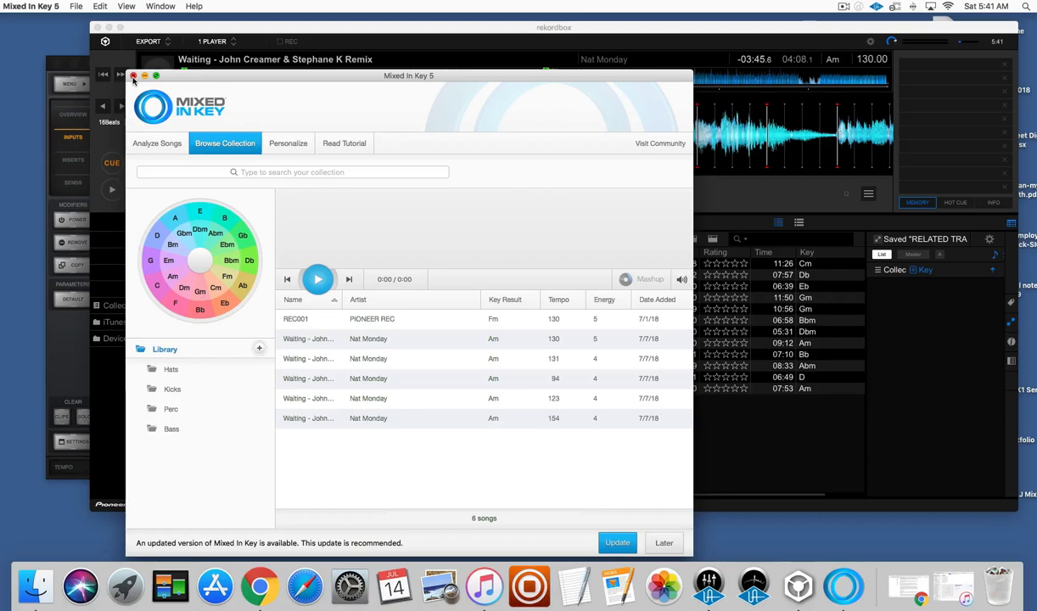
{"action": "left_click", "coordinate": [133, 77]}
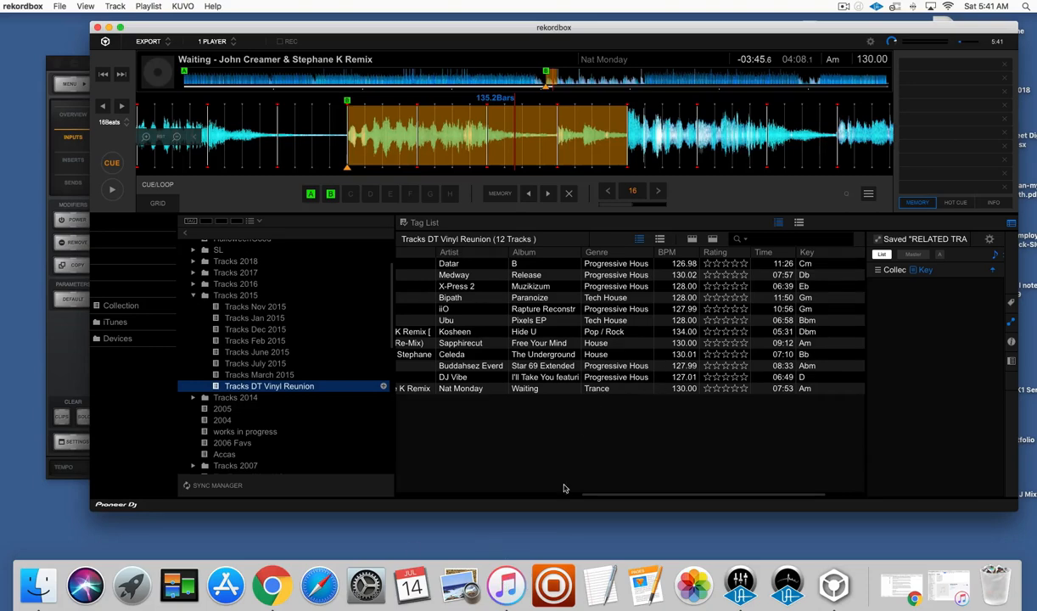
Step: In Finder, browse the Beats and Accas subfolders of Samples > Toraiz 16, including Harvey McKay Stolen Forest, and close the window
{"action": "left_click", "coordinate": [26, 596]}
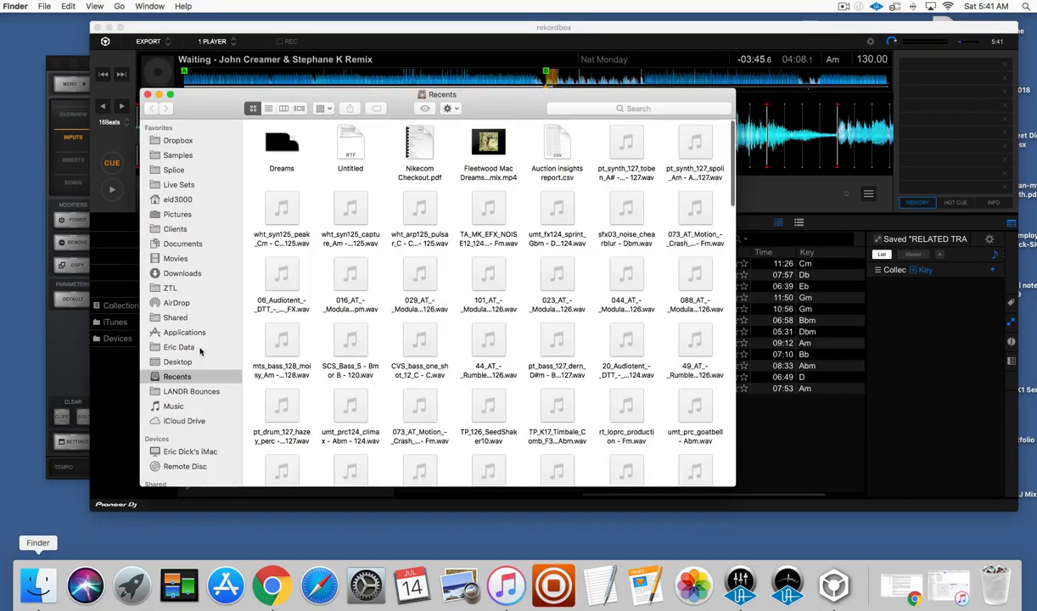
{"action": "left_click", "coordinate": [174, 156]}
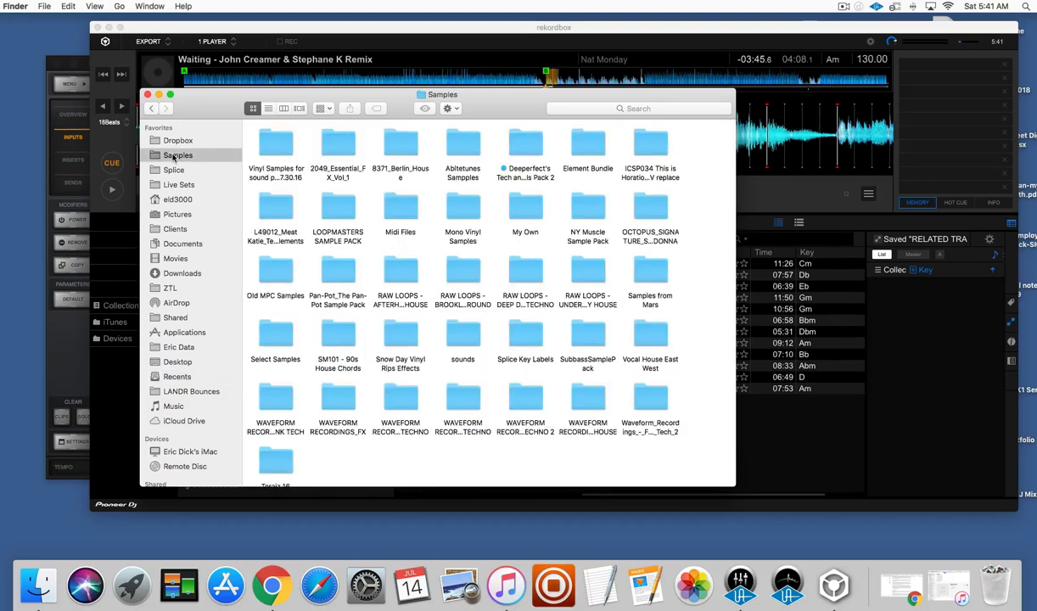
{"action": "double_click", "coordinate": [282, 459]}
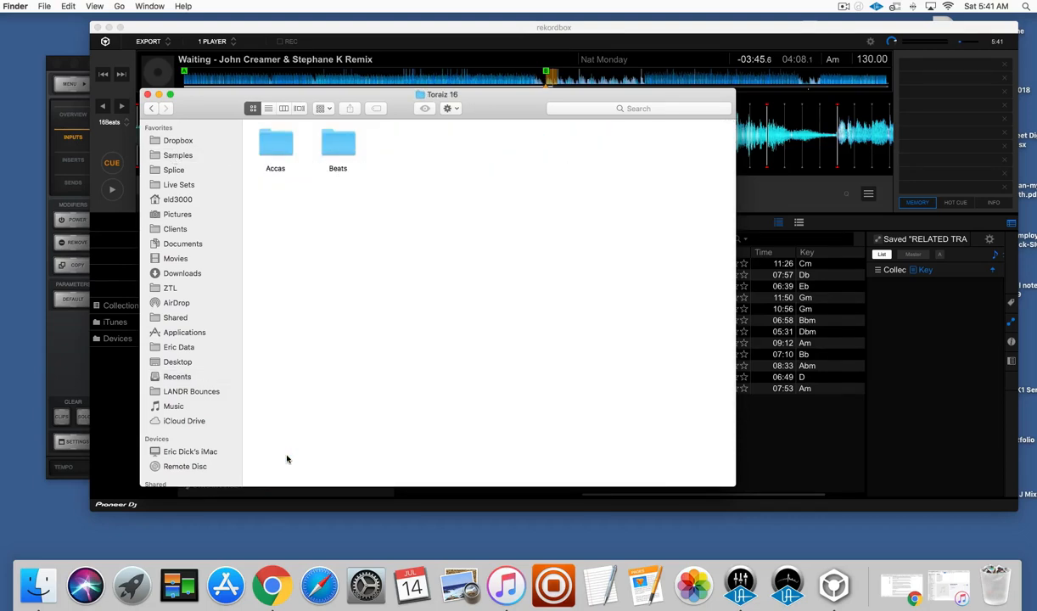
{"action": "double_click", "coordinate": [335, 146]}
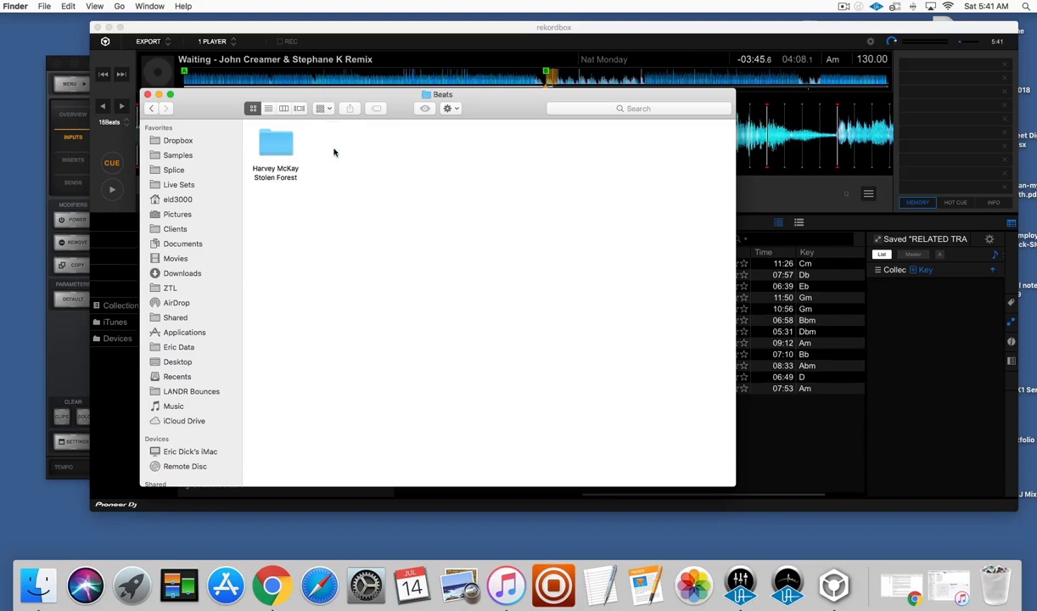
{"action": "double_click", "coordinate": [283, 152]}
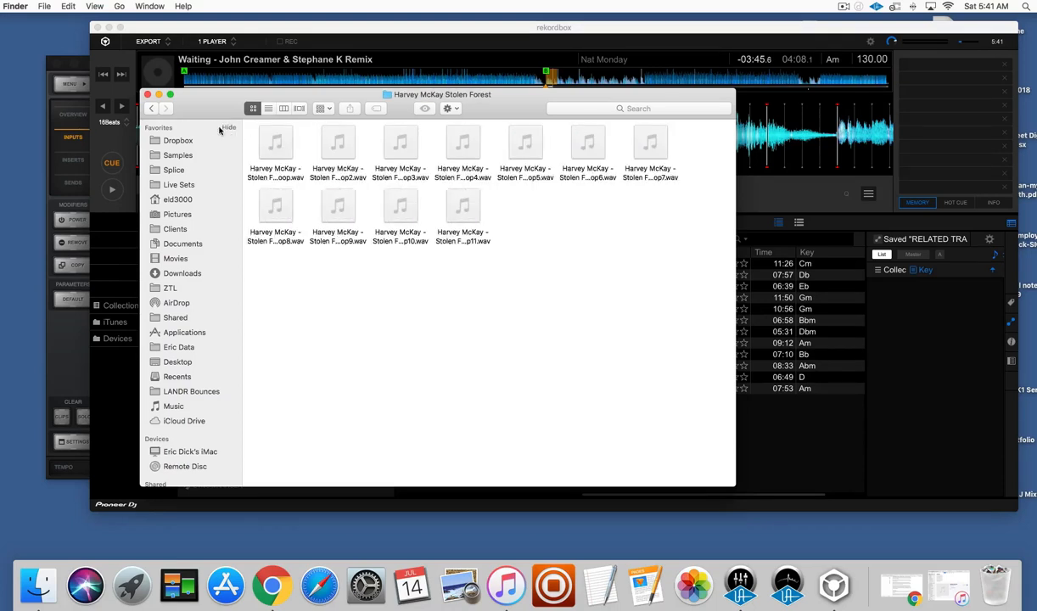
{"action": "left_click", "coordinate": [153, 108]}
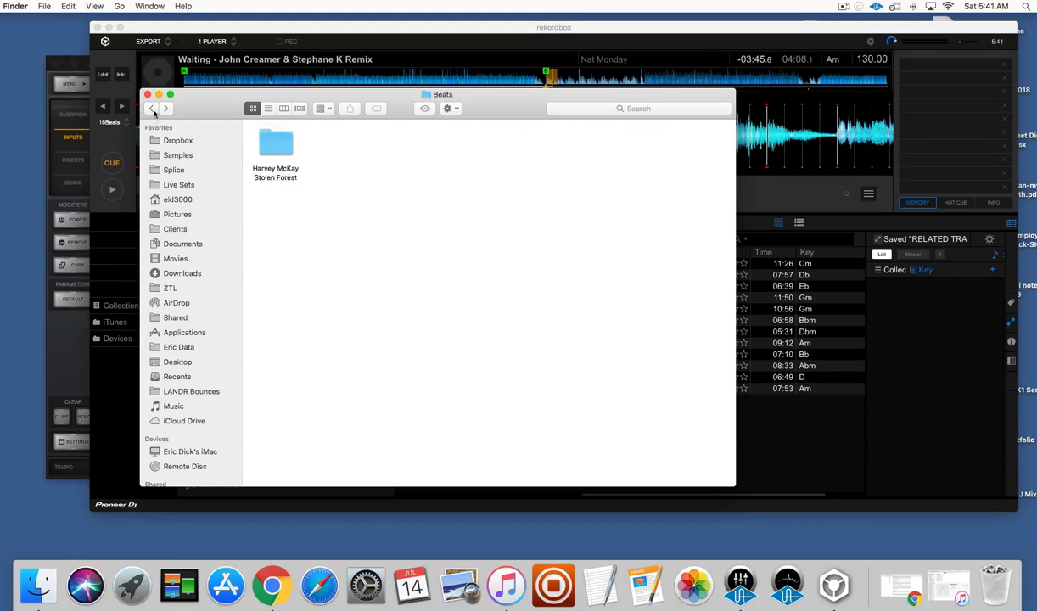
{"action": "left_click", "coordinate": [153, 107]}
{"action": "double_click", "coordinate": [284, 148]}
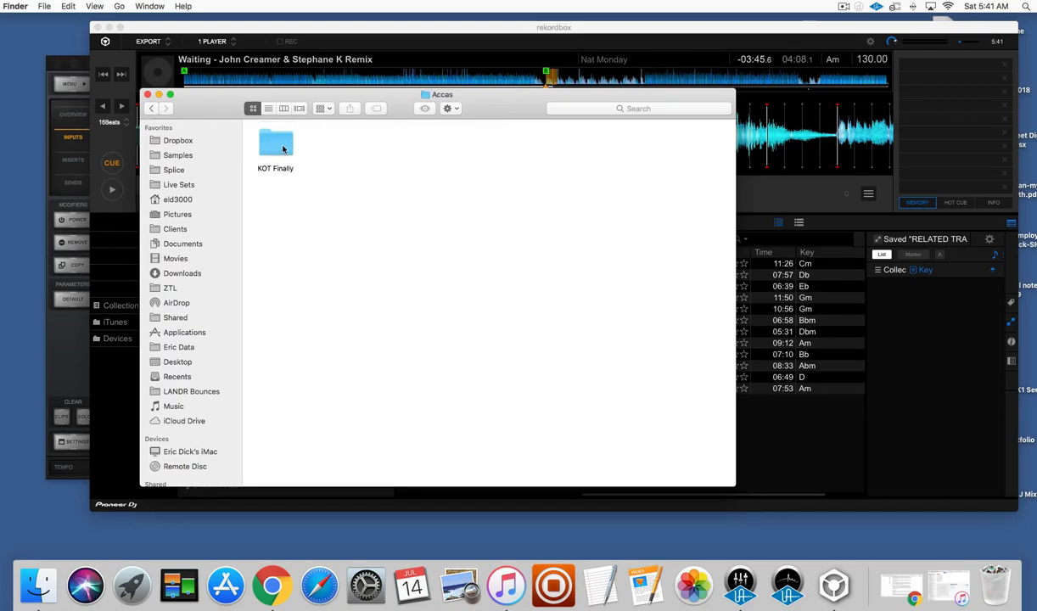
{"action": "left_click", "coordinate": [283, 149]}
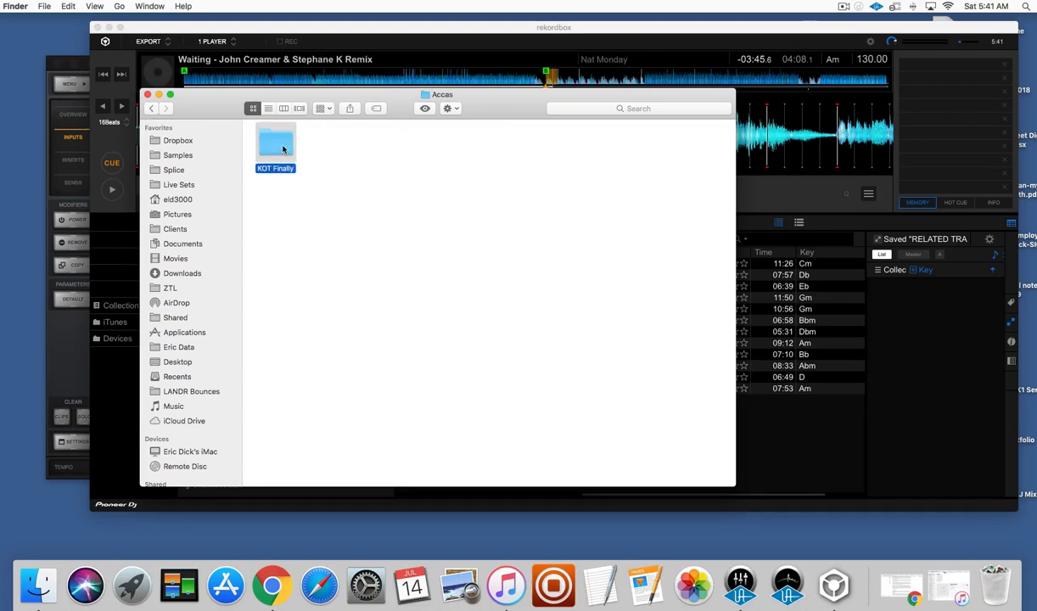
{"action": "left_click", "coordinate": [147, 94]}
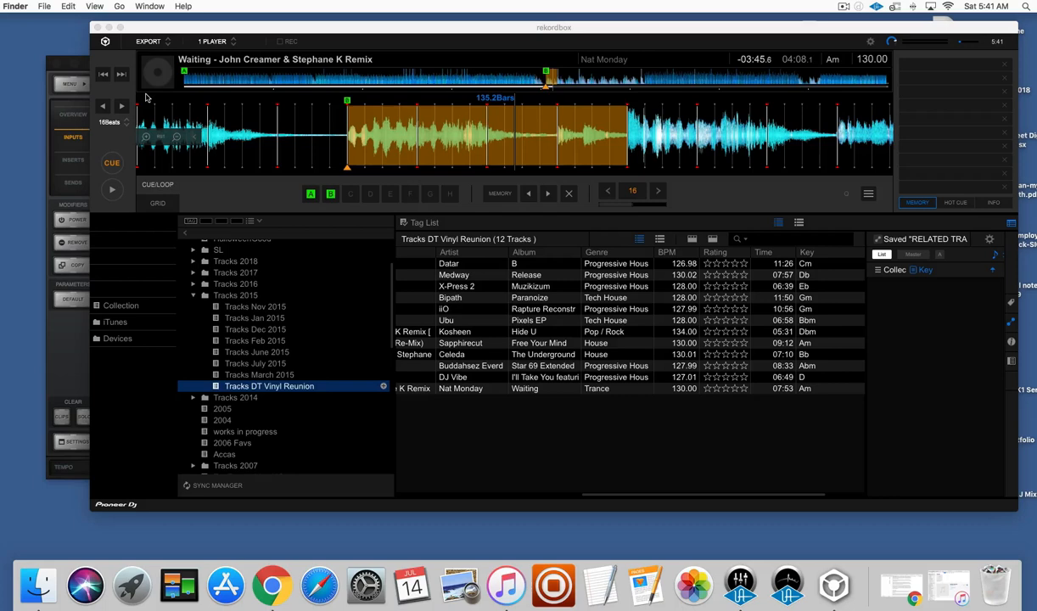
Step: Switch to iTunes, audition a later section of "Monday edit stems", stop playback and minimize the window
{"action": "left_click", "coordinate": [507, 584]}
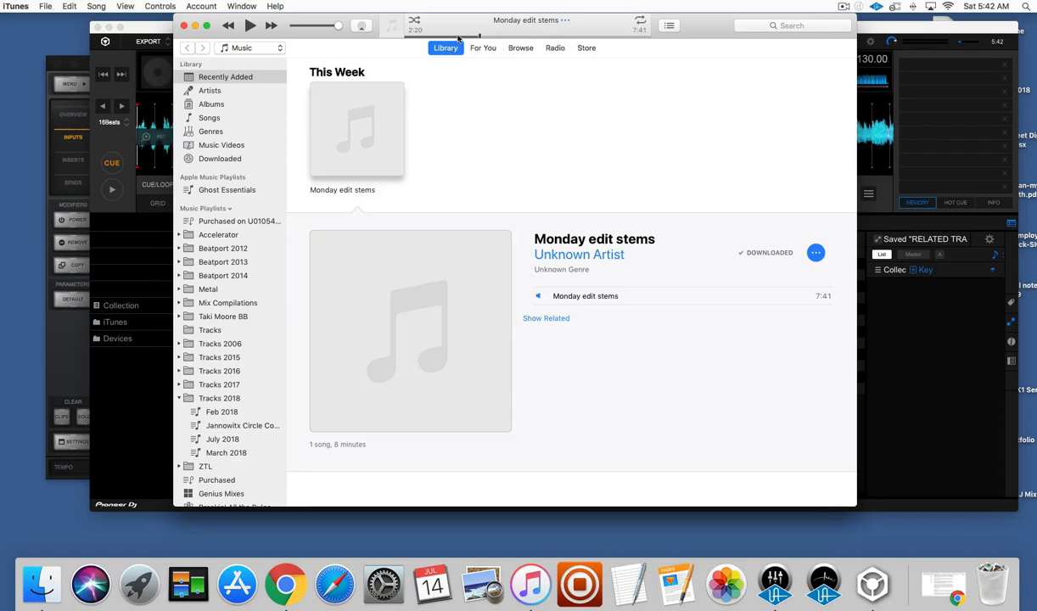
{"action": "left_click", "coordinate": [247, 26]}
{"action": "left_click_drag", "start_coordinate": [504, 37], "coordinate": [535, 37]}
{"action": "left_click", "coordinate": [544, 36]}
{"action": "left_click", "coordinate": [250, 25]}
{"action": "left_click", "coordinate": [195, 27]}
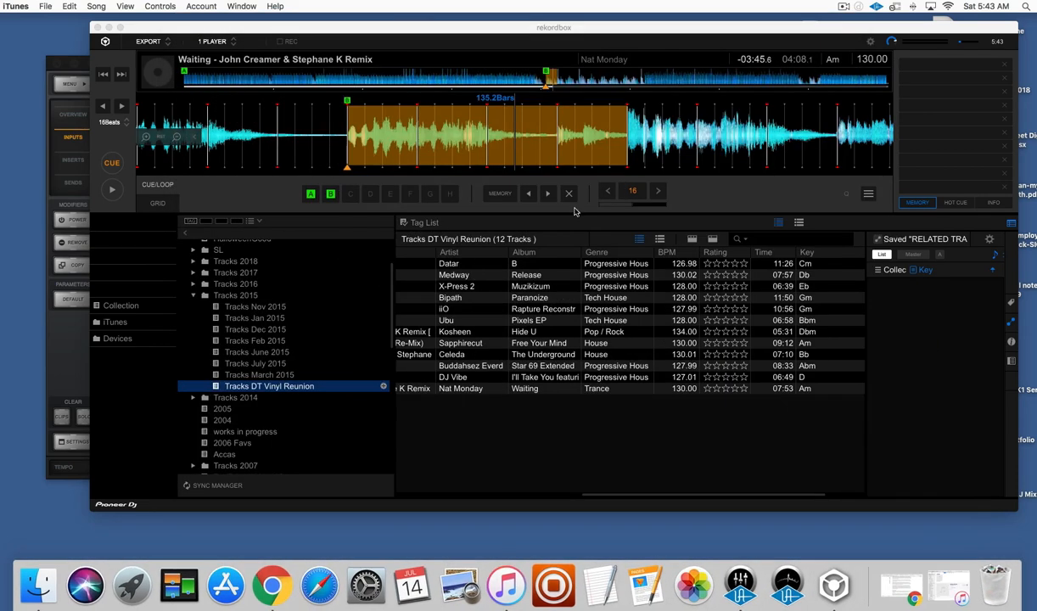
Step: Move the rekordbox track position to about 5:03 and look through the Samples folder in Finder
{"action": "left_click", "coordinate": [634, 81]}
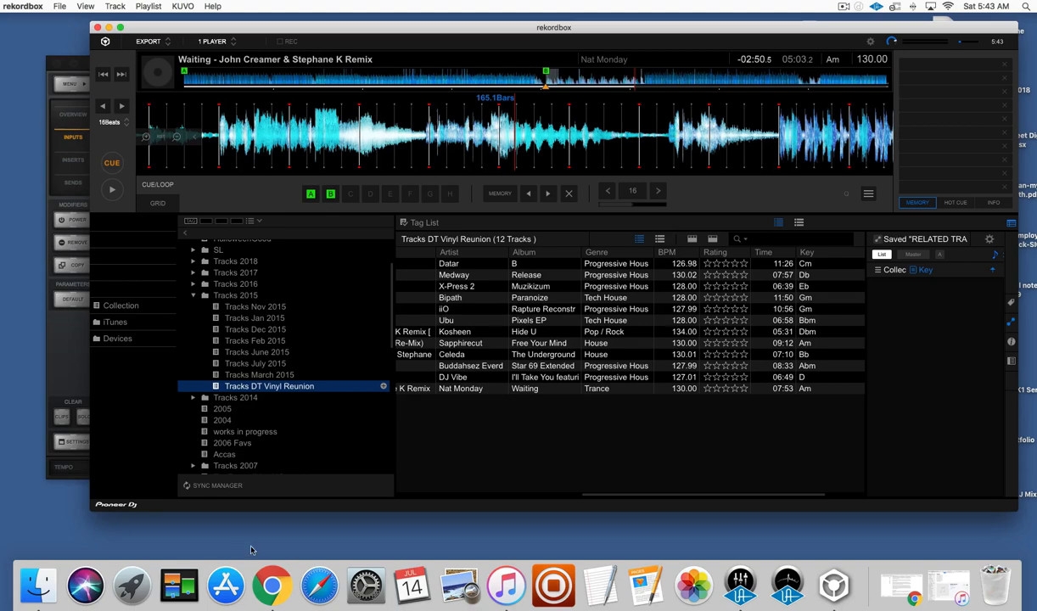
{"action": "left_click", "coordinate": [47, 567]}
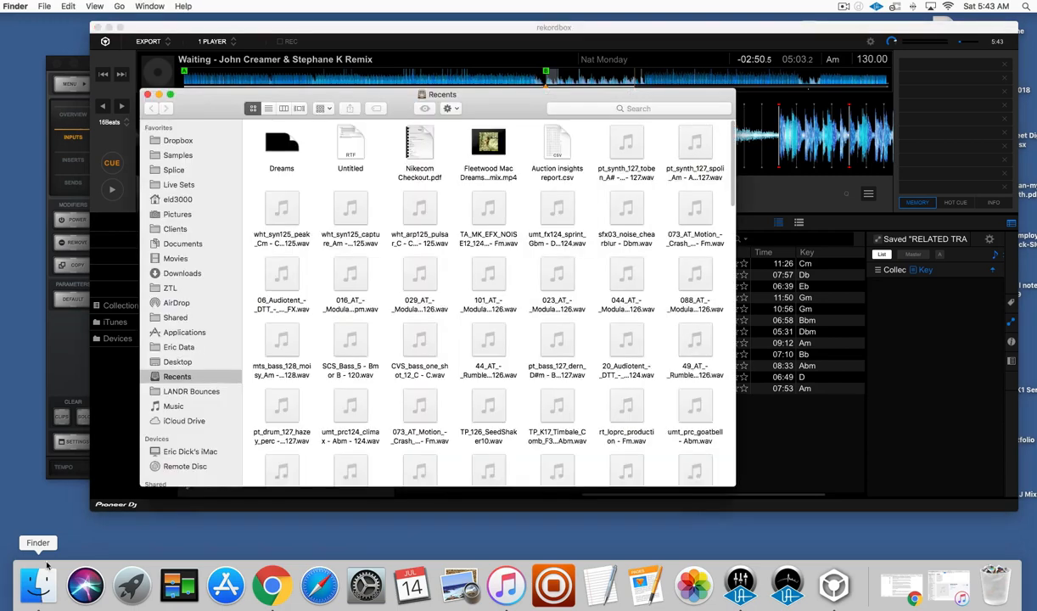
{"action": "left_click", "coordinate": [175, 155]}
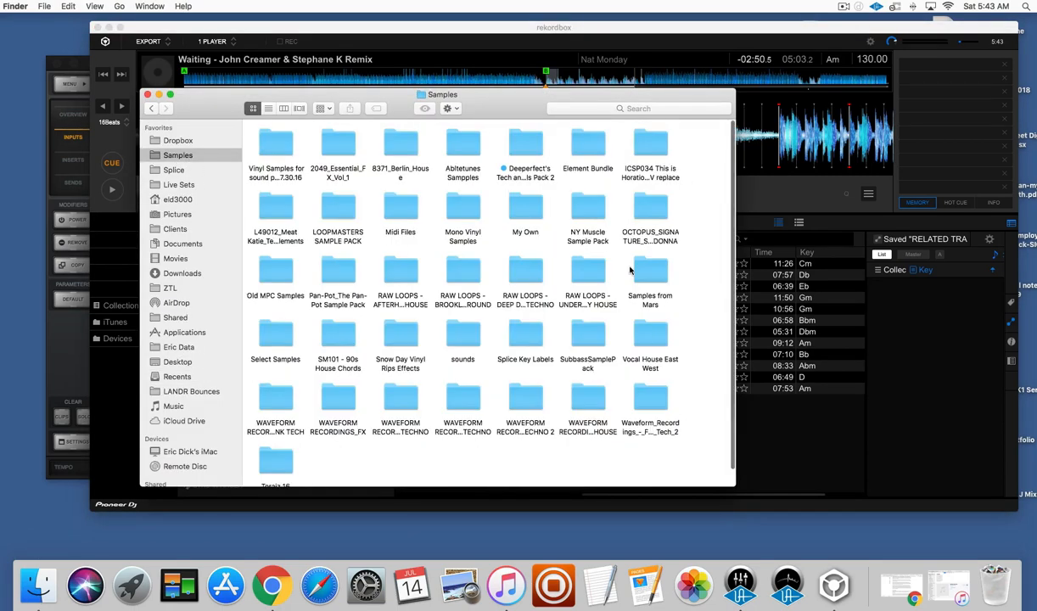
{"action": "scroll", "coordinate": [628, 270], "scroll_direction": "down", "scroll_amount": 2}
{"action": "scroll", "coordinate": [628, 270], "scroll_direction": "up", "scroll_amount": 2}
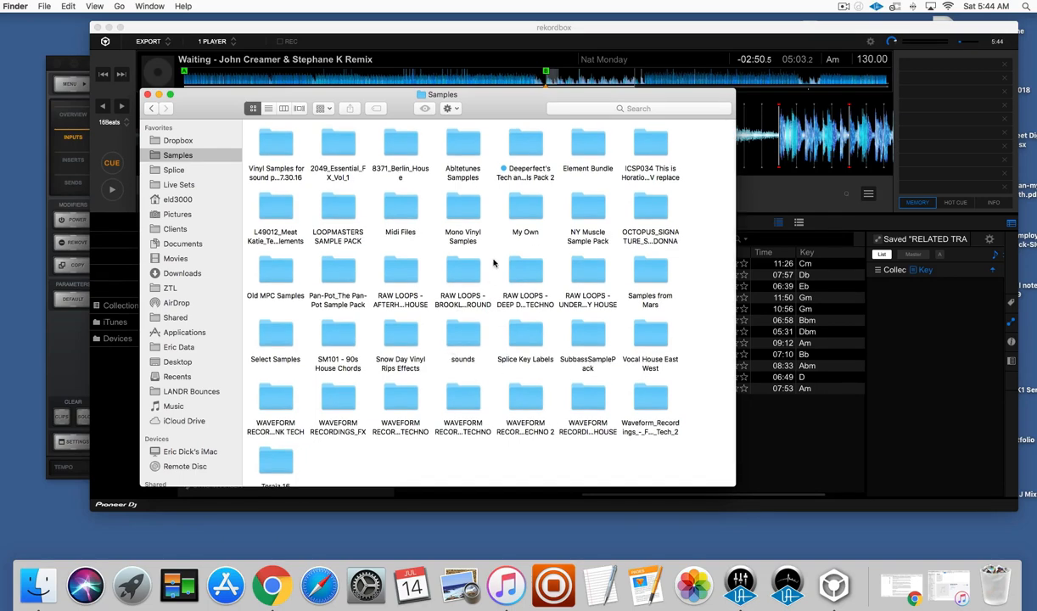
Step: Show the Samples folder in Finder as a list and sort it by Date Modified
{"action": "scroll", "coordinate": [493, 263], "scroll_direction": "down", "scroll_amount": 2}
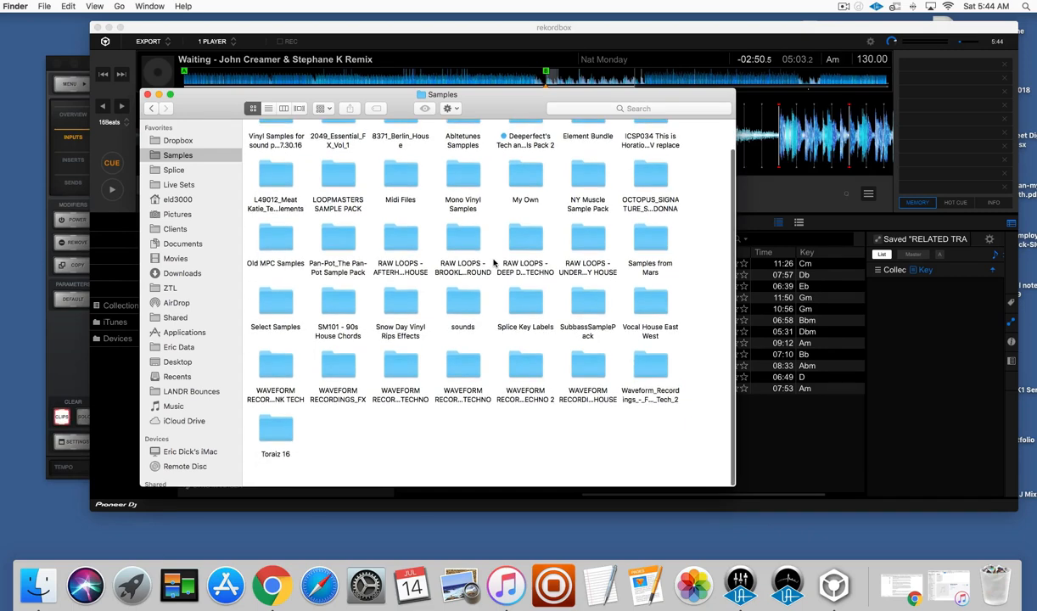
{"action": "scroll", "coordinate": [357, 212], "scroll_direction": "up", "scroll_amount": 2}
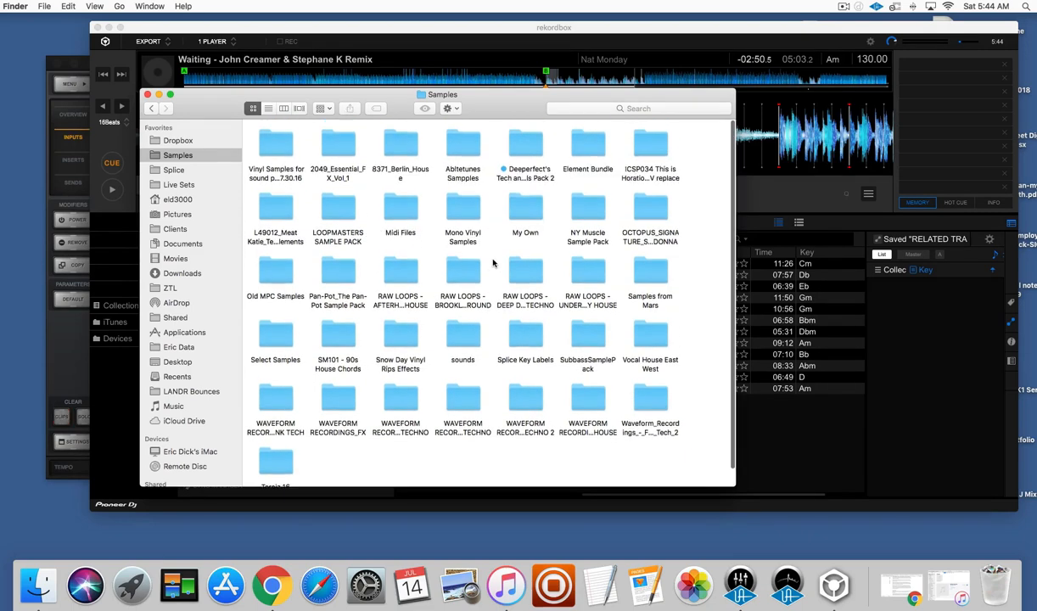
{"action": "left_click", "coordinate": [268, 109]}
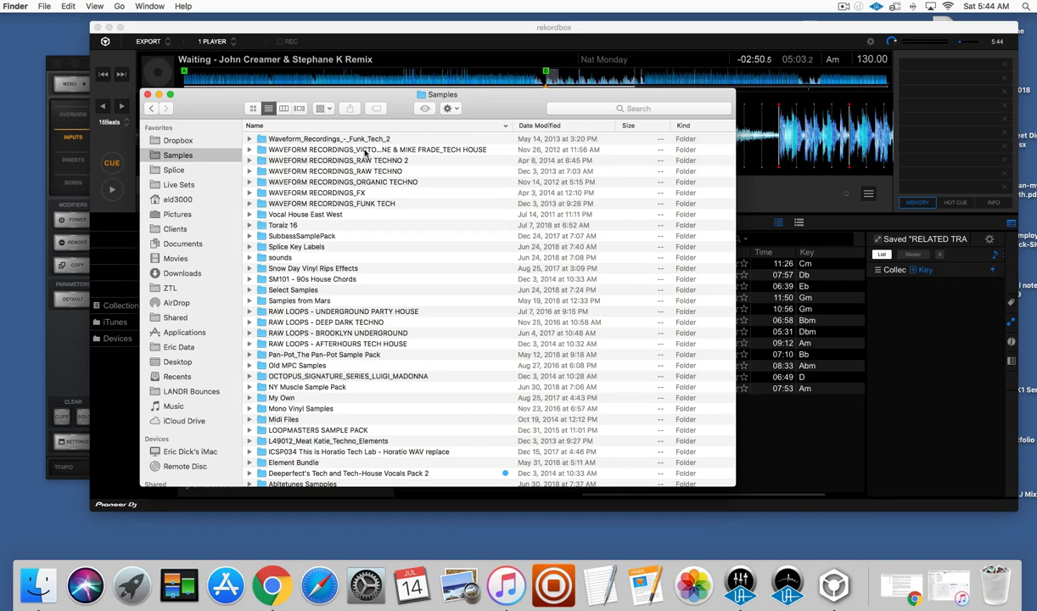
{"action": "left_click", "coordinate": [537, 125]}
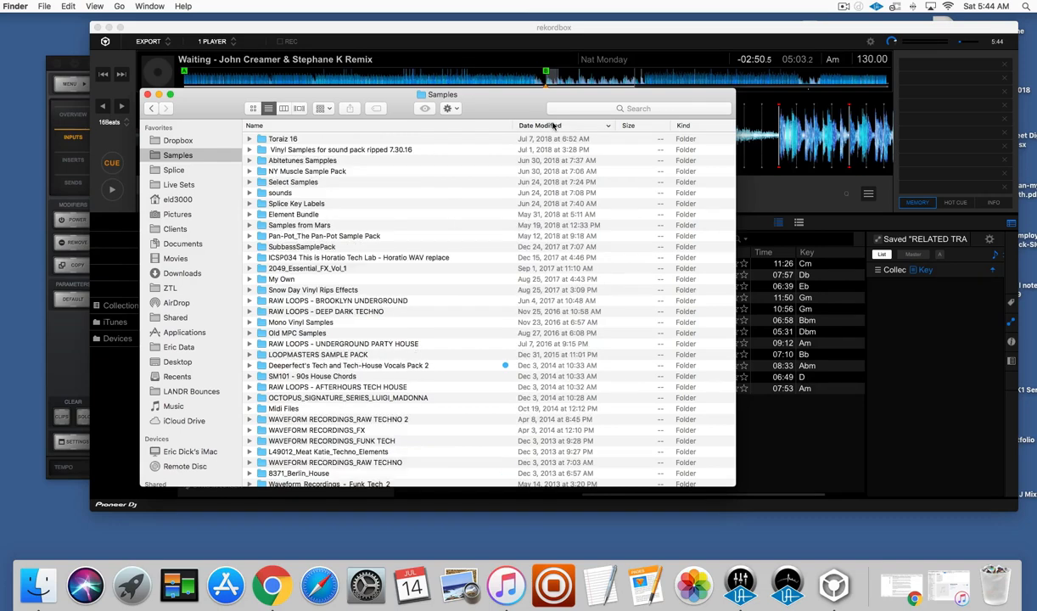
Step: Browse the key-labelled WAV files in Select Samples > Bass Loop and close the Finder window
{"action": "double_click", "coordinate": [291, 182]}
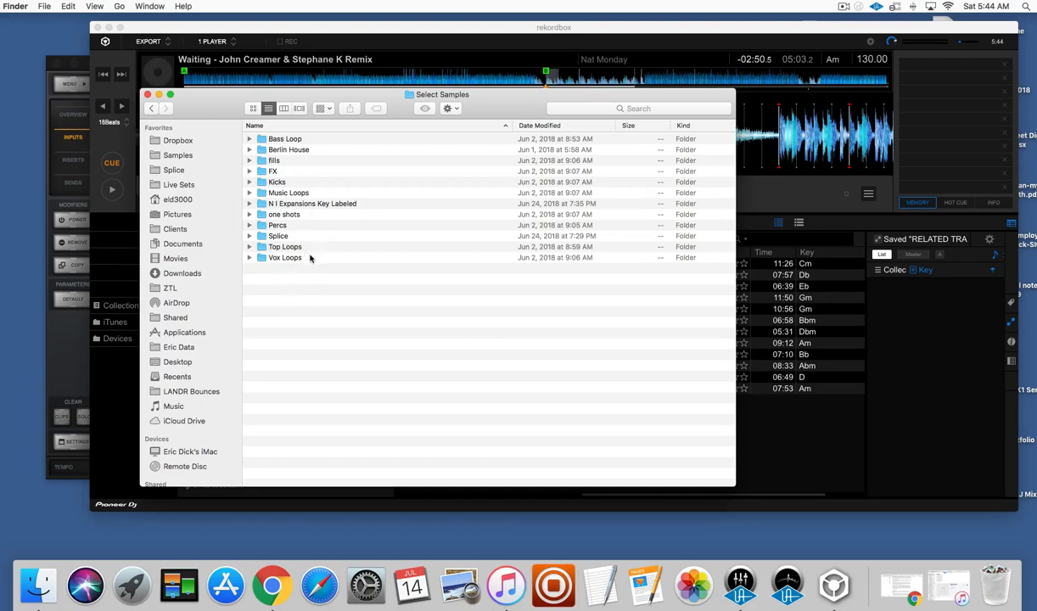
{"action": "left_click", "coordinate": [290, 143]}
{"action": "double_click", "coordinate": [290, 143]}
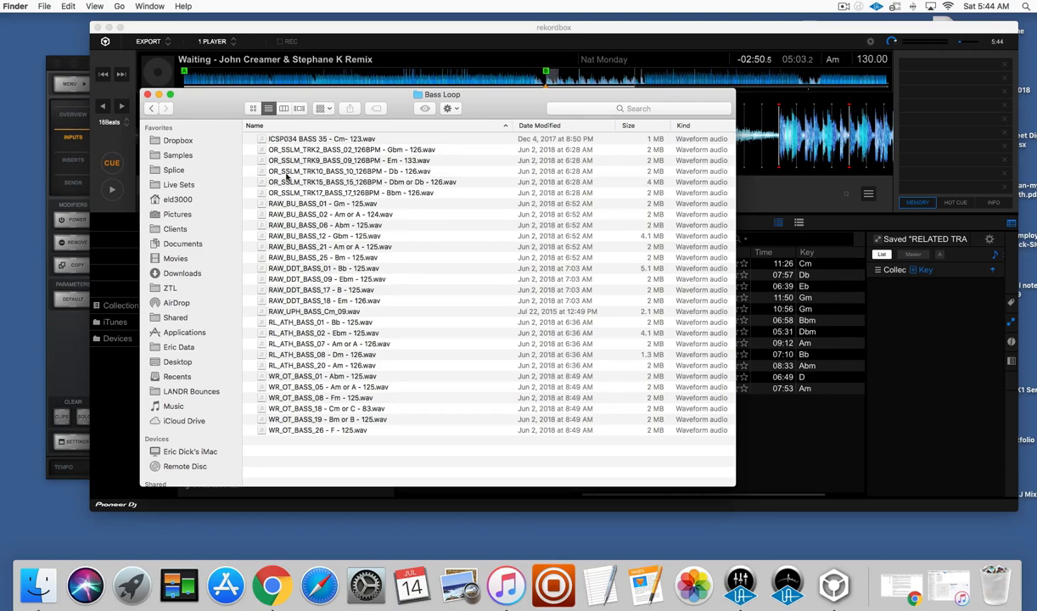
{"action": "left_click", "coordinate": [148, 95]}
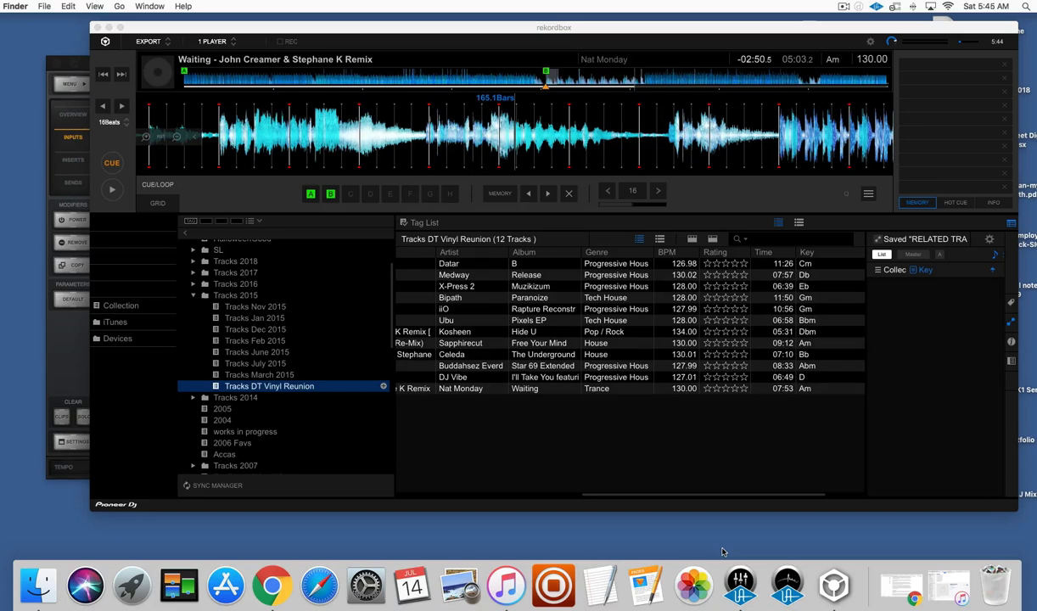
Step: Switch to iTunes by restoring its minimized window
{"action": "left_click", "coordinate": [906, 586]}
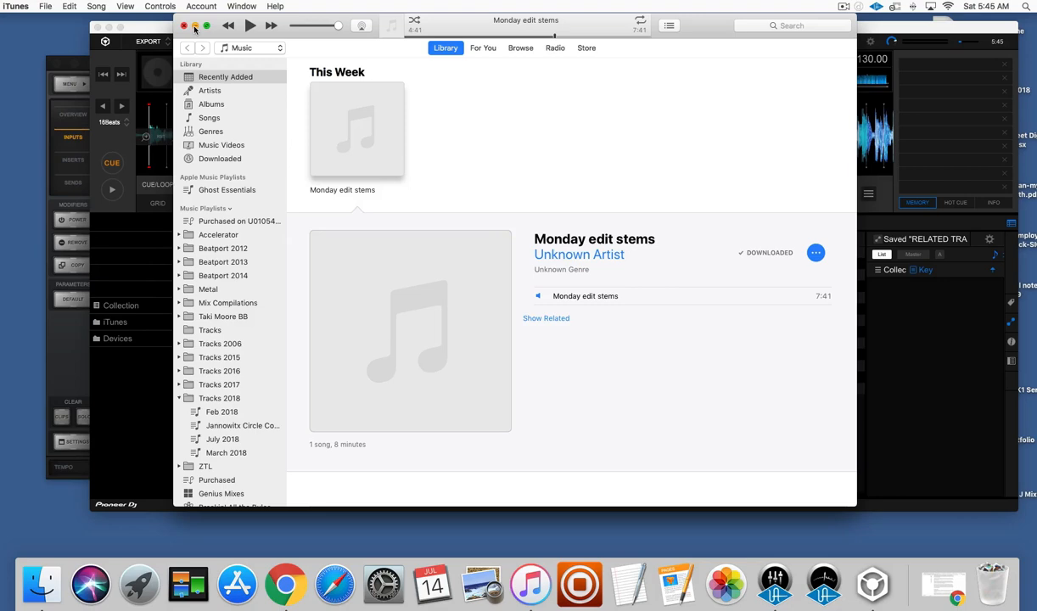
{"action": "left_click", "coordinate": [843, 7]}
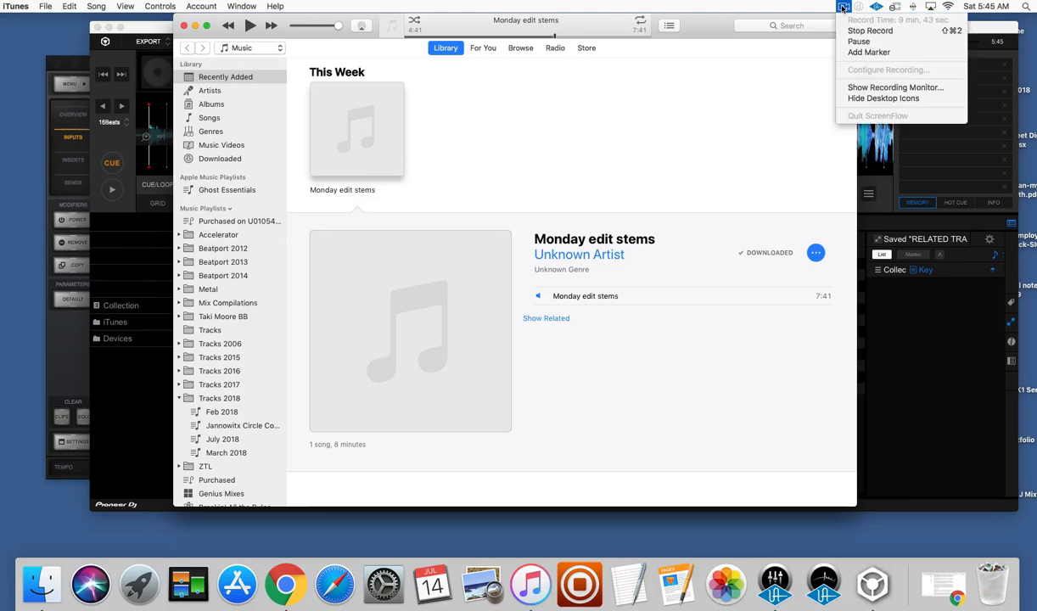